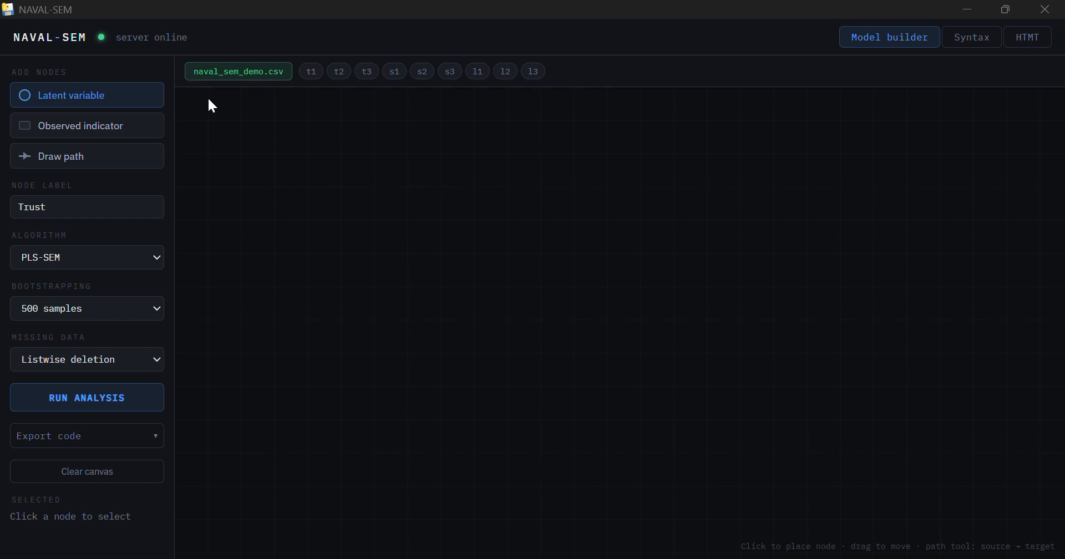
Load naval_sem_demo.csv as the dataset for the model.
left_click(233, 75)
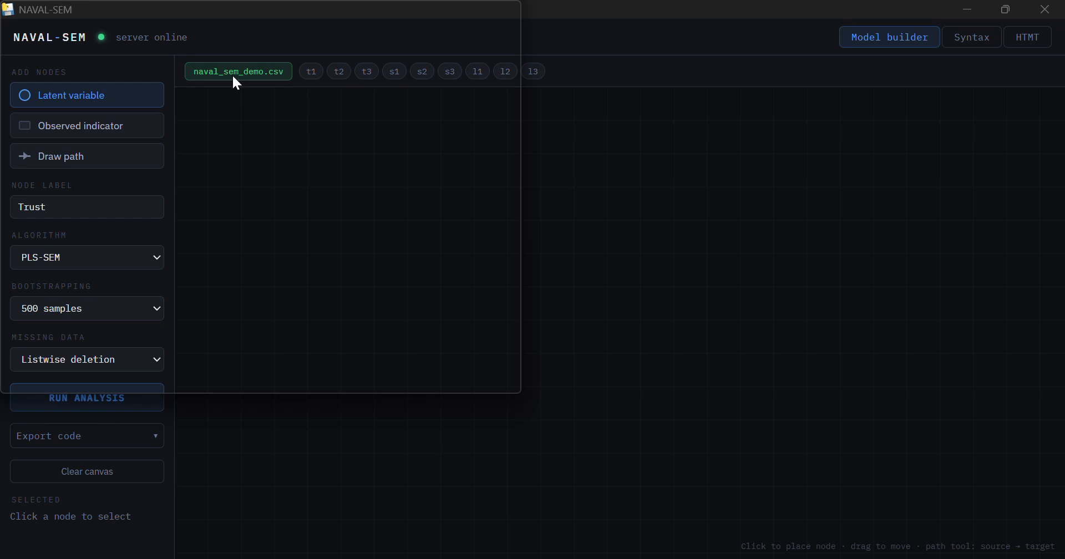
double_click(221, 171)
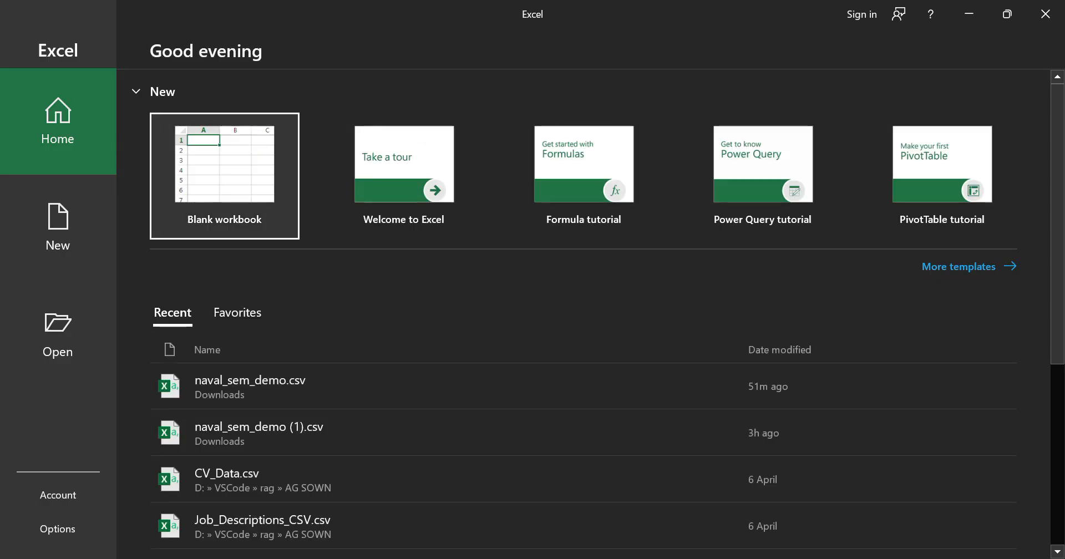
Switch to Excel, open naval_sem_demo.csv, look through its indicator columns and rows, and close the file.
left_click(355, 393)
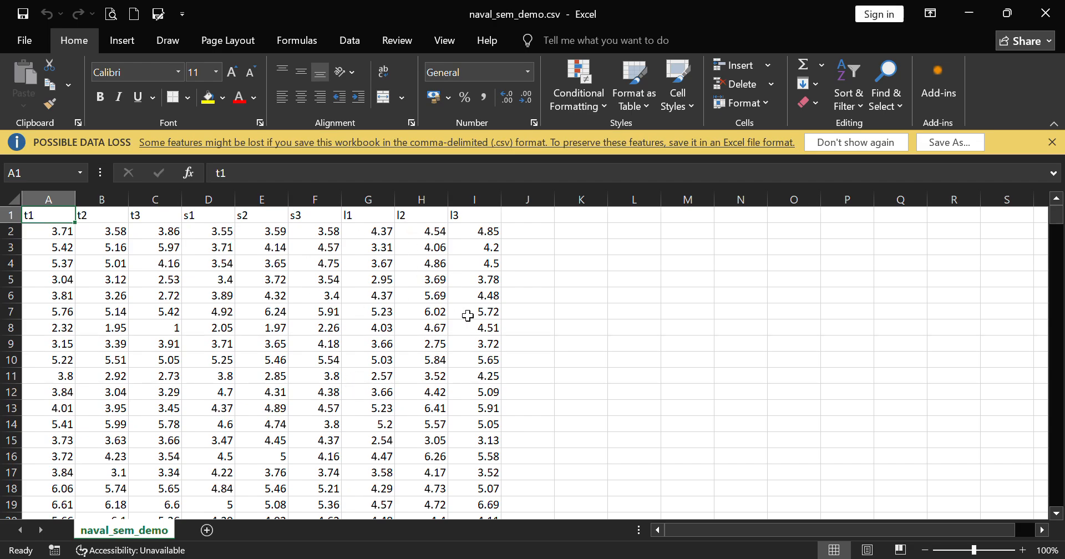
scroll(468, 316, "down", 10)
scroll(468, 316, "down", 20)
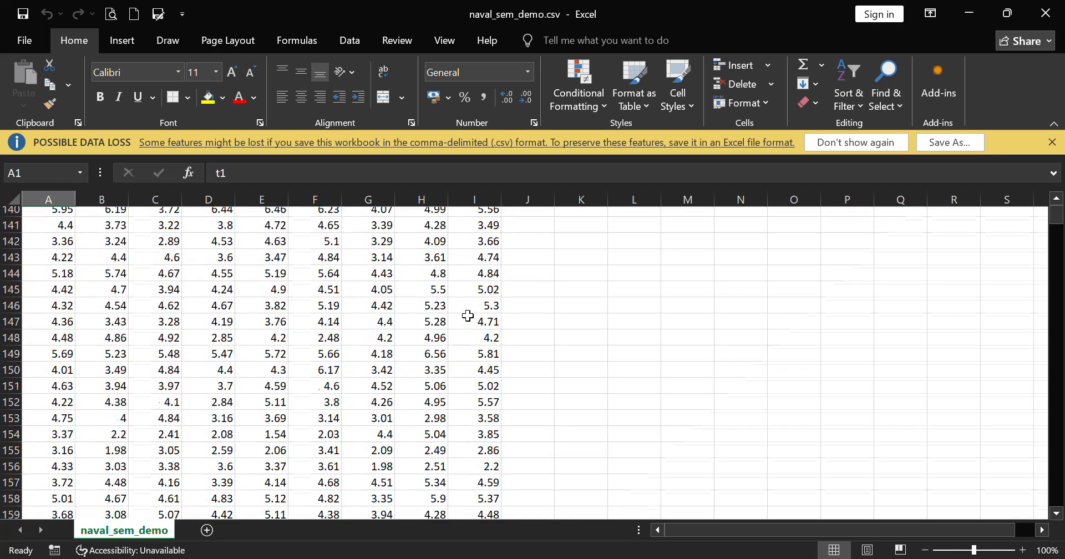
scroll(468, 316, "down", 20)
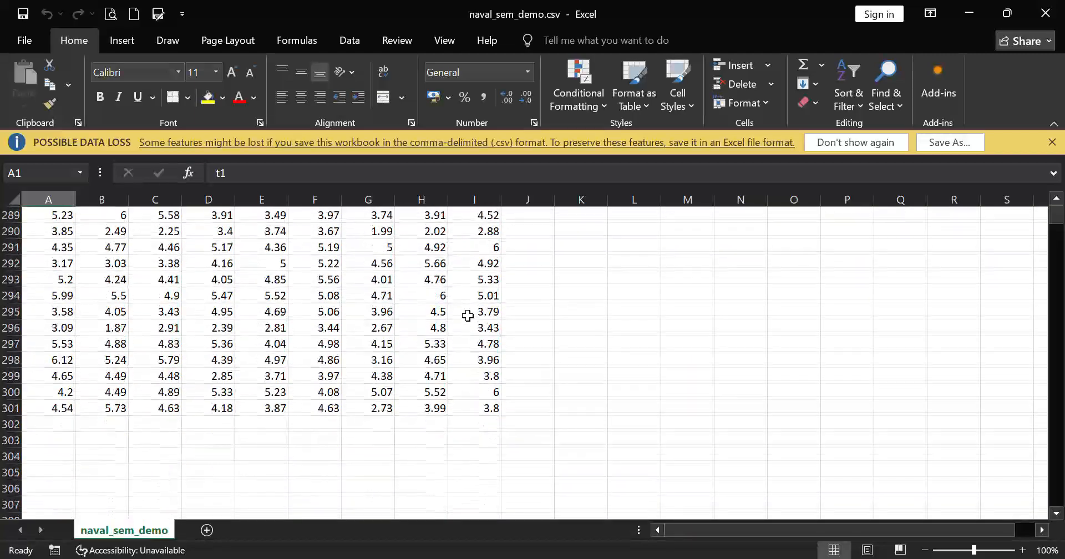
scroll(489, 382, "up", 20)
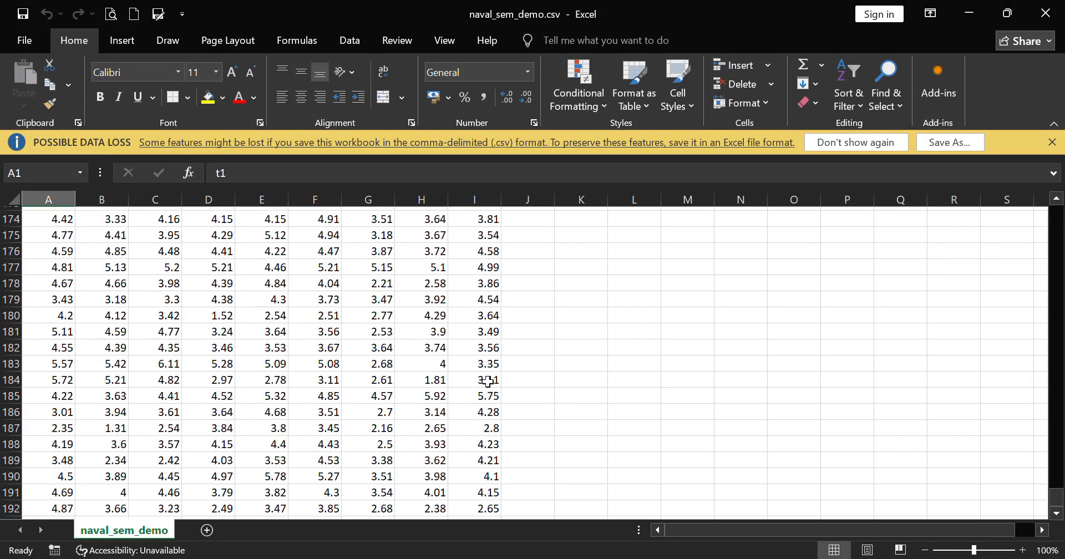
scroll(488, 382, "up", 20)
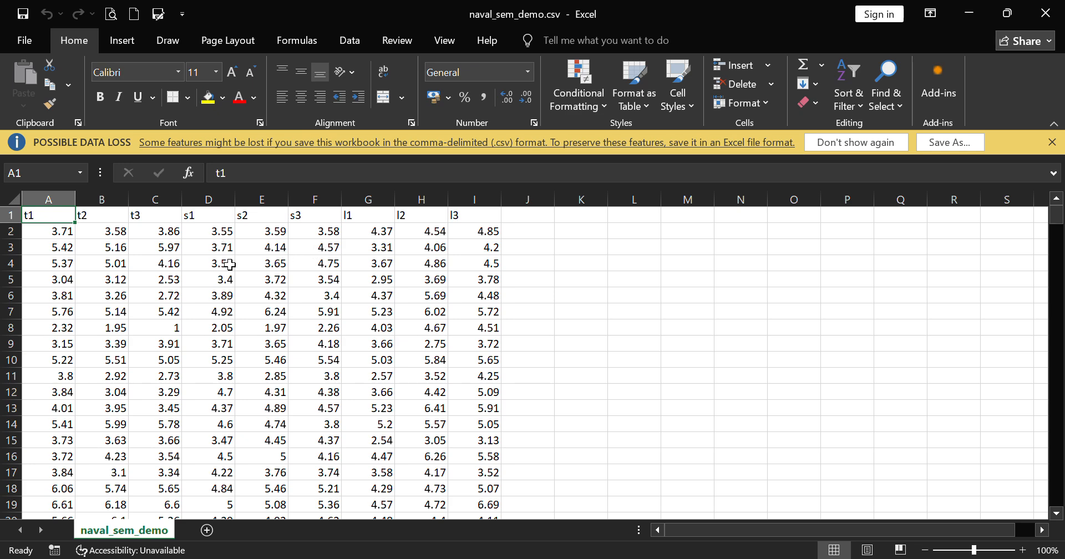
left_click(1045, 13)
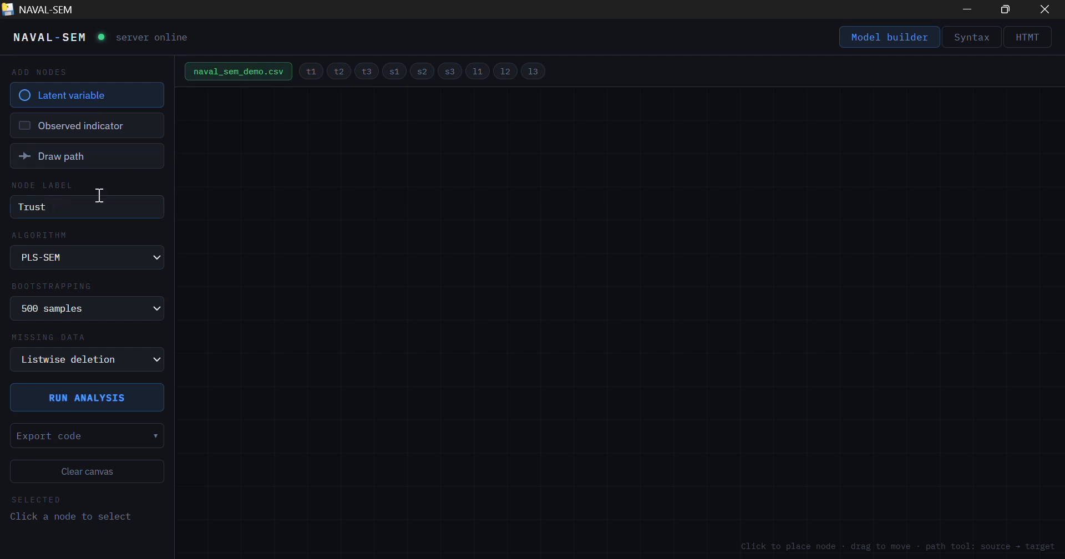
Place three latent variables named Trust, Satisfaction and Loyalty on the canvas, with Satisfaction between and below the other two.
left_click(410, 175)
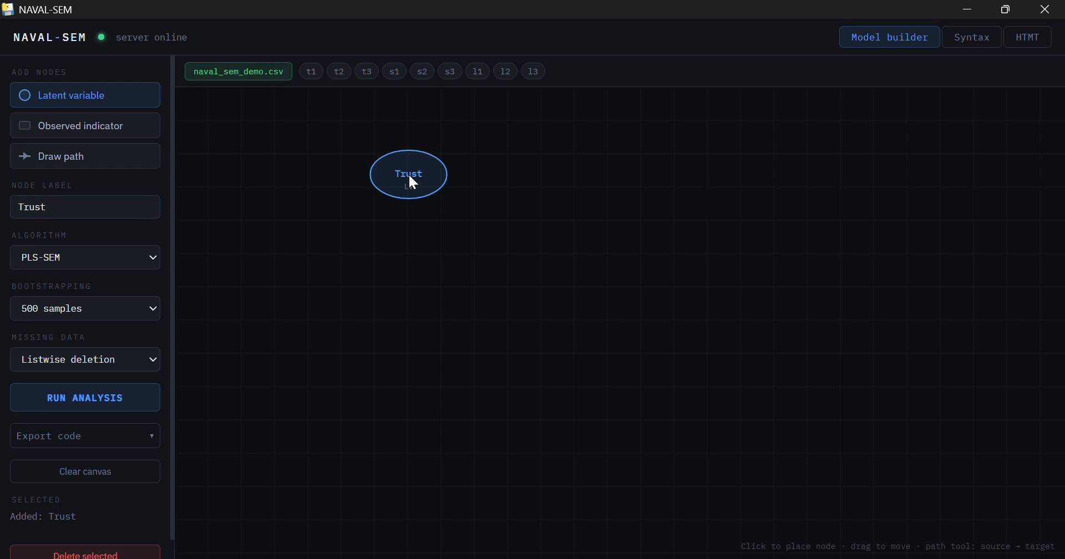
double_click(90, 208)
type("Satisfaction")
left_click(574, 286)
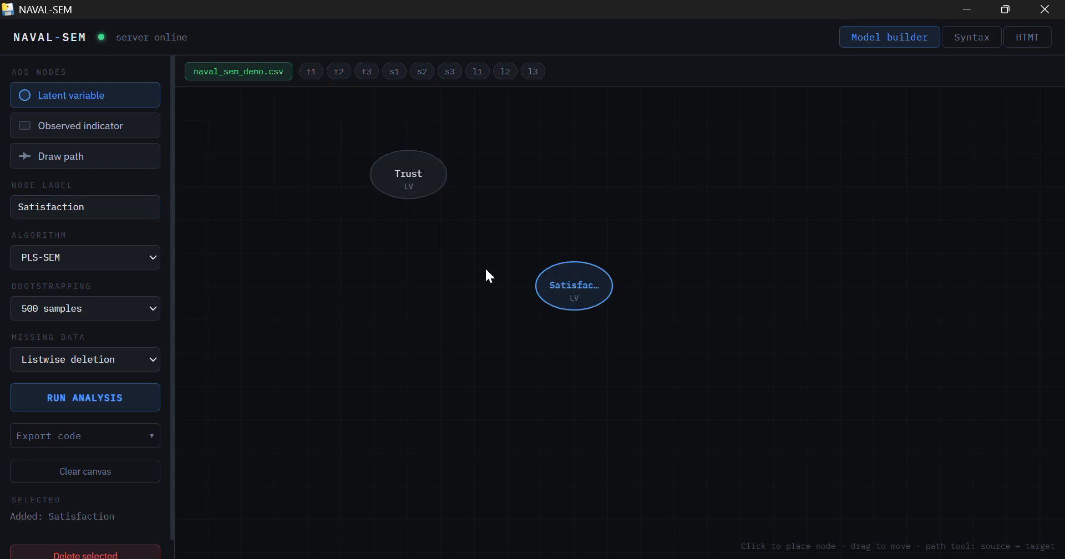
double_click(48, 208)
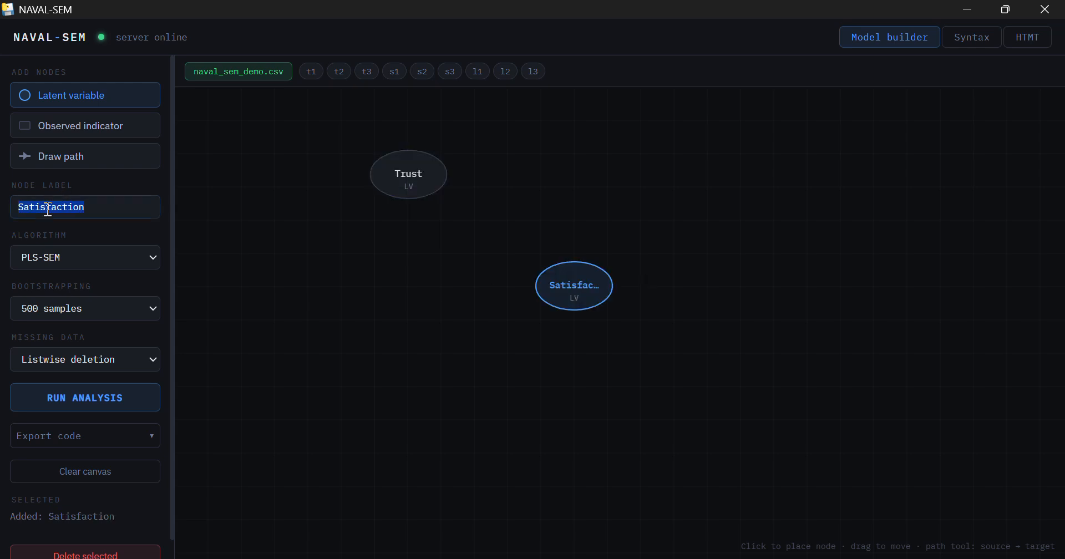
type("Loy")
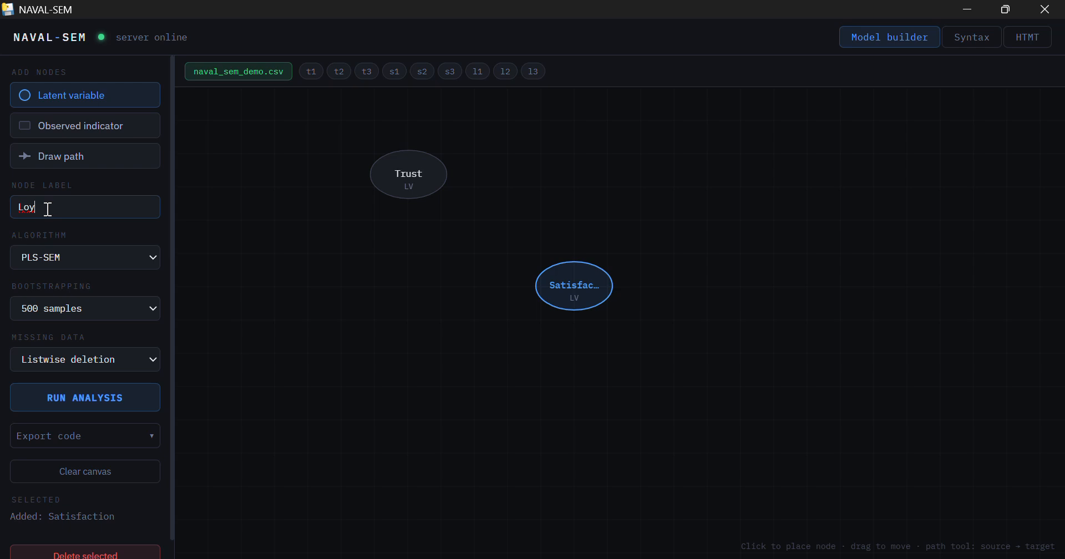
type("alty")
left_click(854, 186)
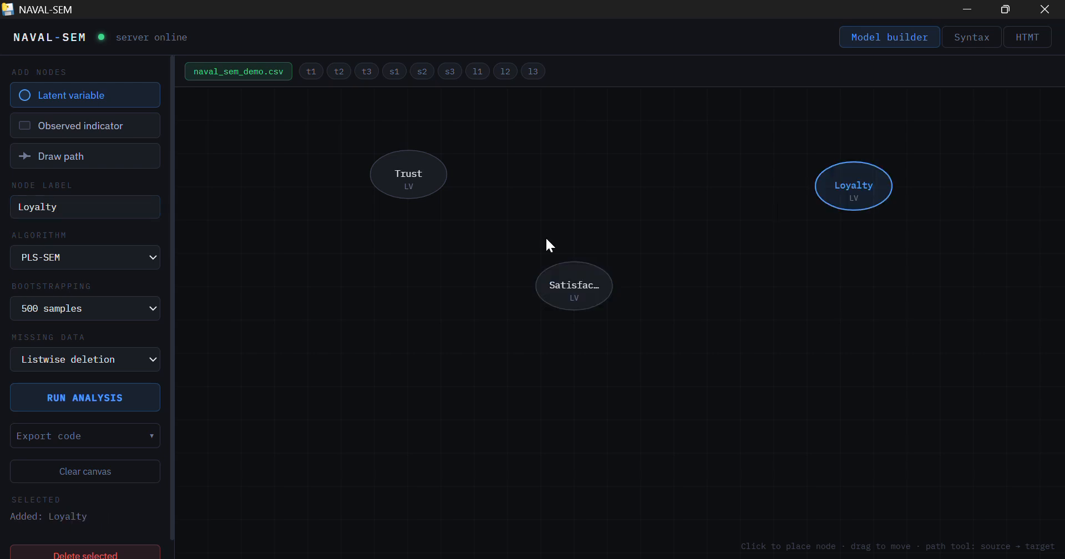
Add the observed indicators t1, t2 and t3 below the Trust variable.
left_click(109, 131)
left_click(315, 76)
left_click(283, 232)
left_click(343, 73)
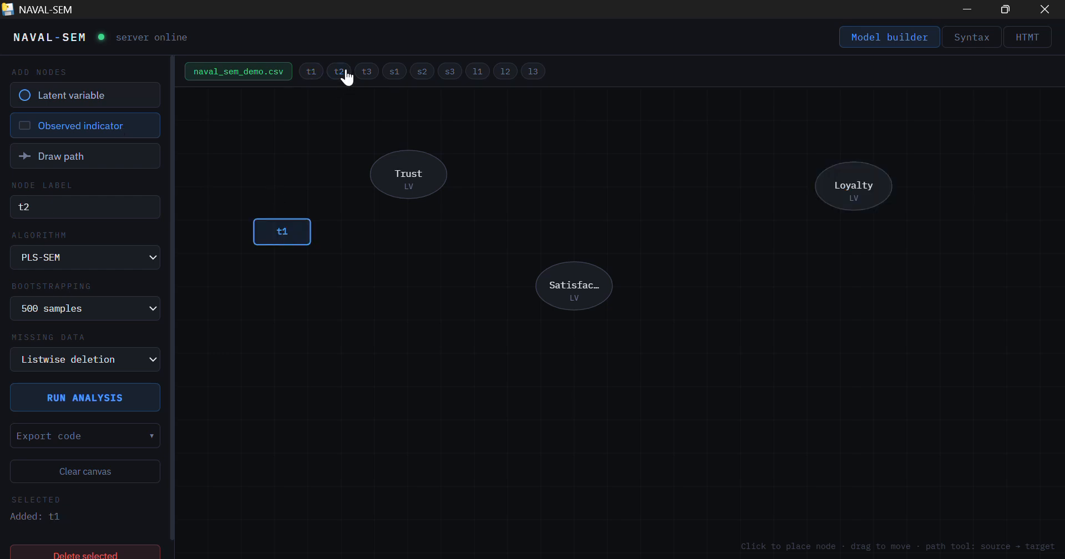
left_click(333, 325)
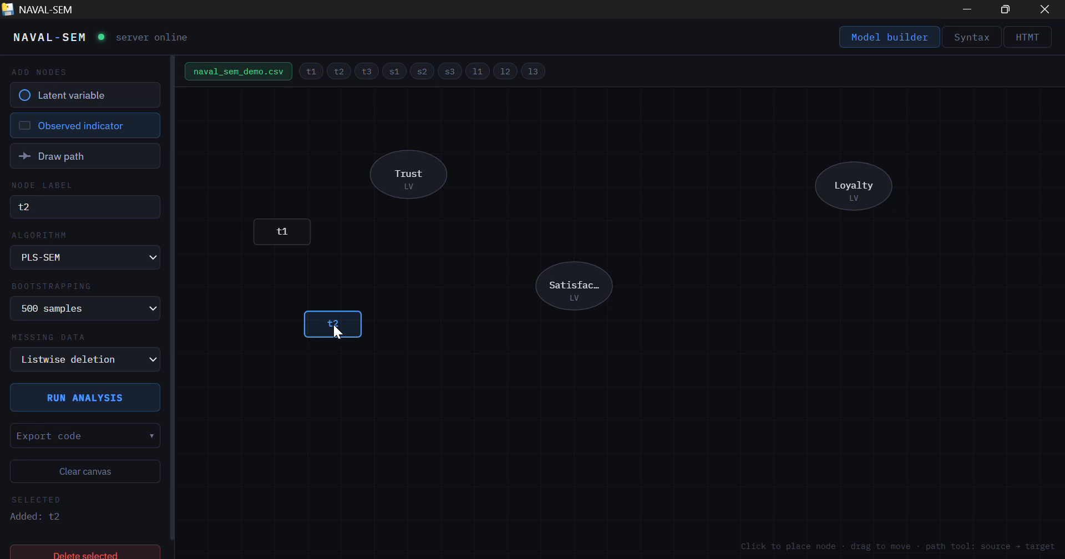
left_click(371, 76)
left_click(412, 254)
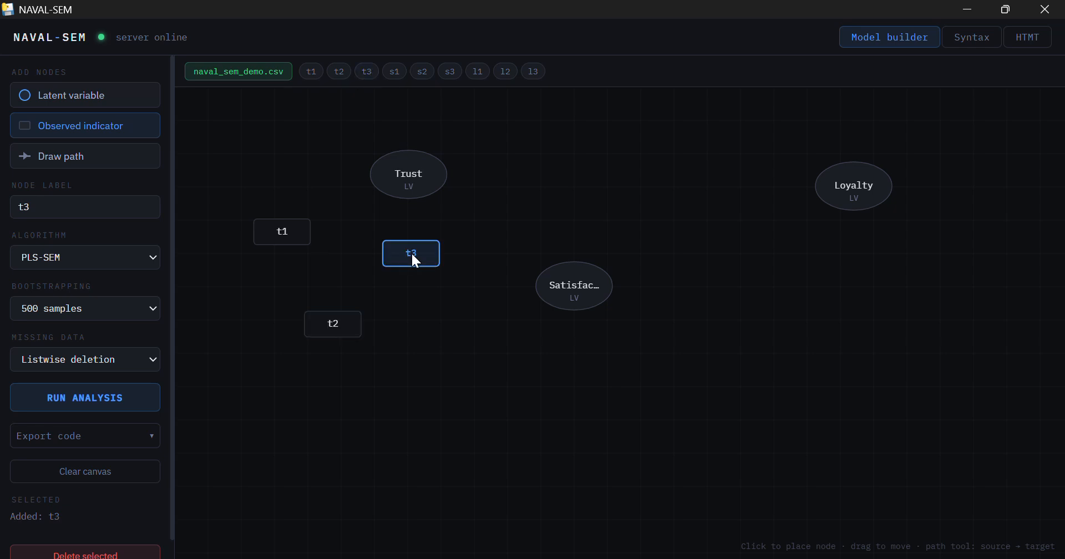
Add the observed indicators s1, s2 and s3 around the Satisfaction variable.
left_click(396, 74)
left_click(481, 405)
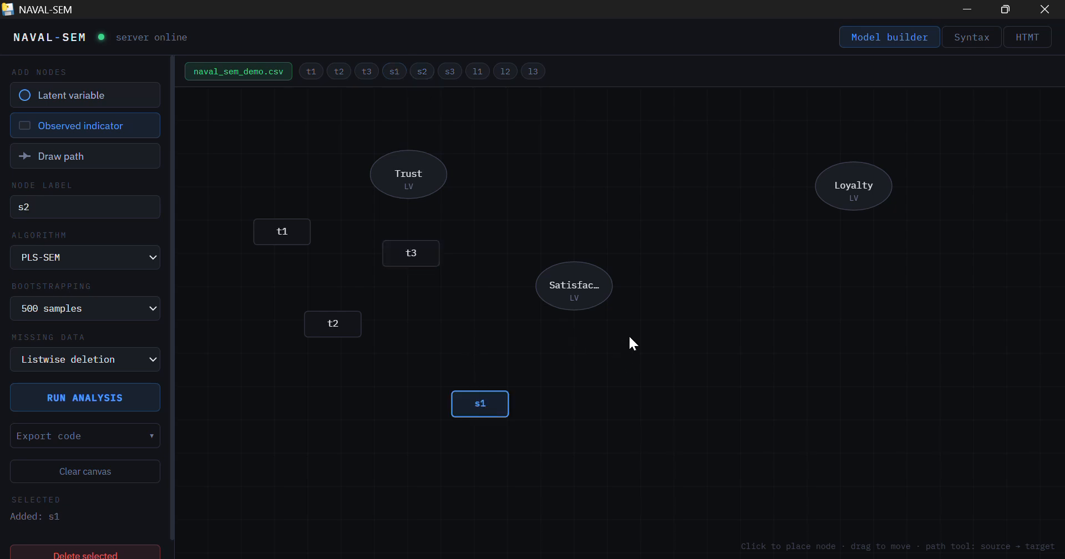
left_click(608, 173)
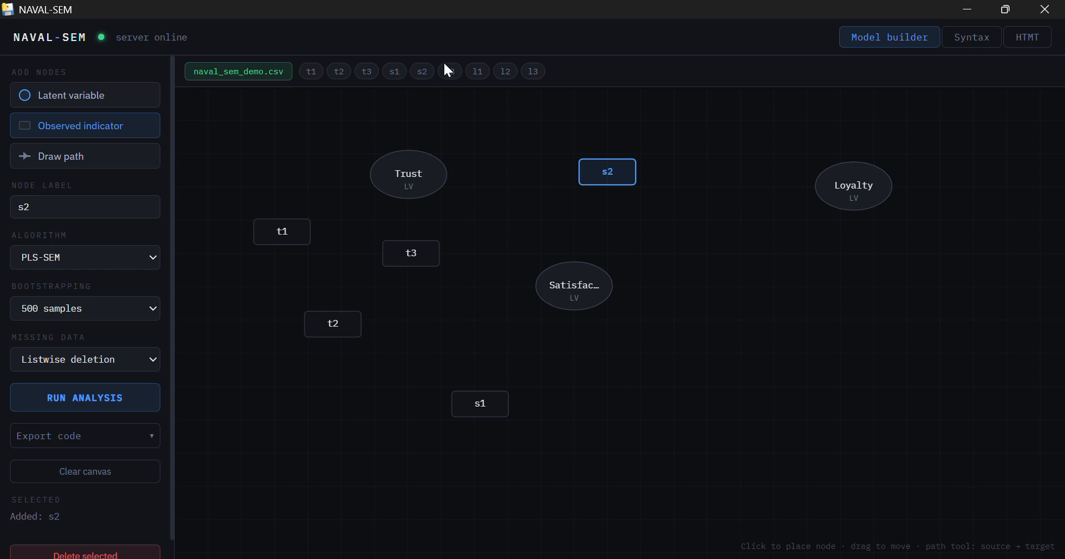
left_click(662, 365)
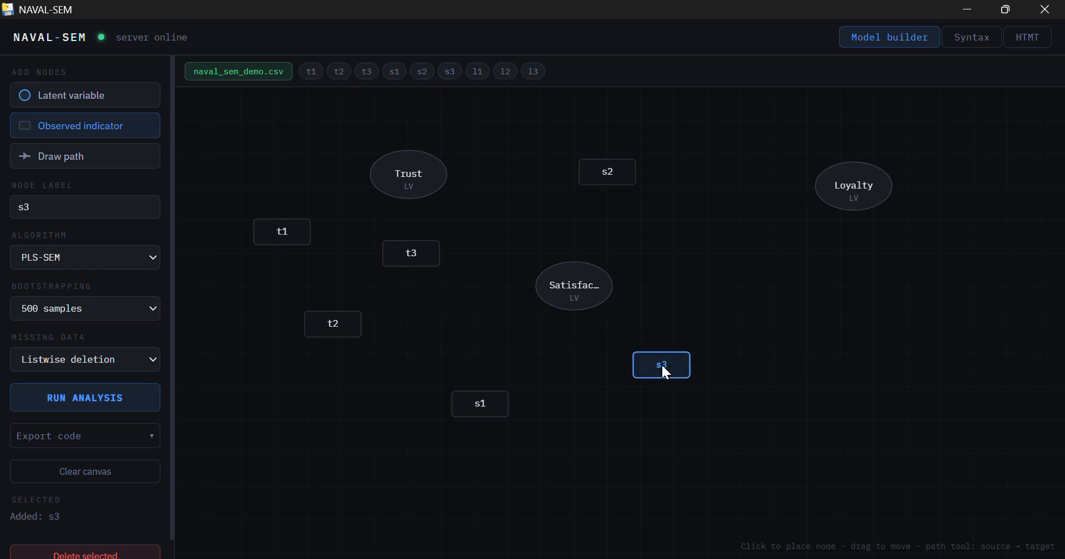
Add the observed indicators l1, l2 and l3 below the Loyalty variable.
left_click(477, 73)
left_click(780, 242)
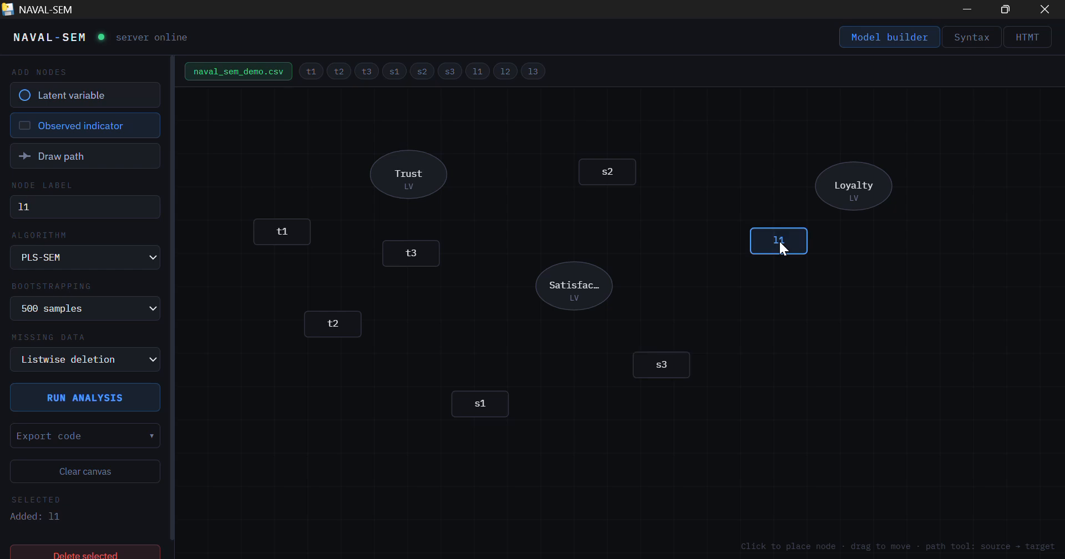
left_click(506, 72)
left_click(880, 352)
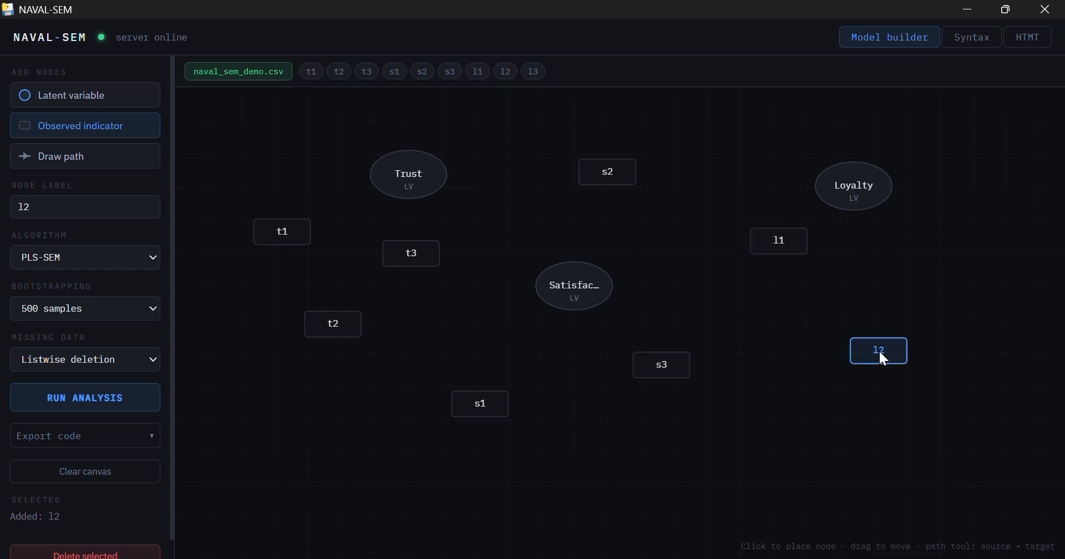
left_click(531, 77)
left_click(957, 442)
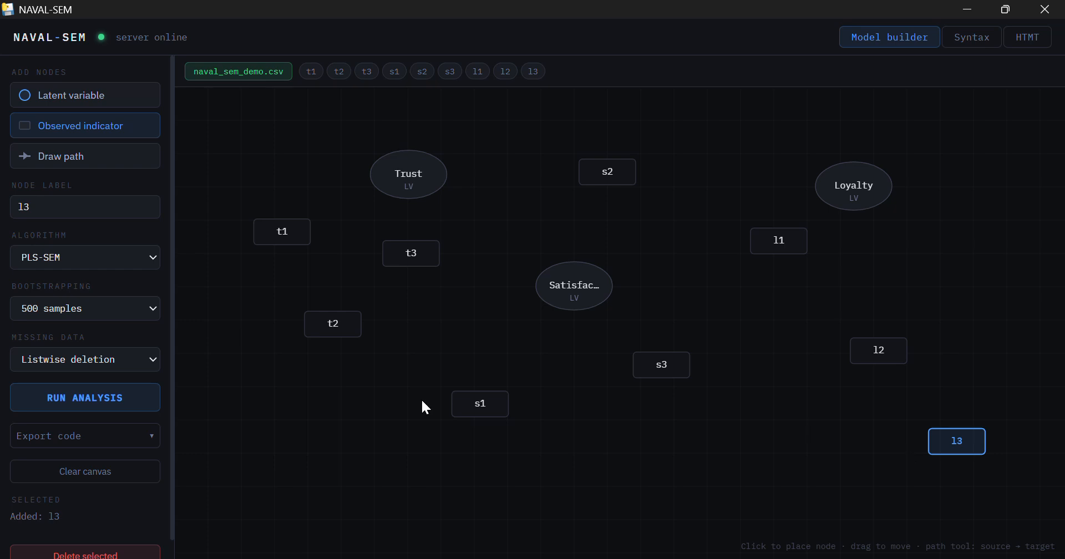
Draw paths from Trust to its indicators t1, t2 and t3.
left_click(73, 163)
left_click(417, 184)
left_click(280, 234)
left_click(406, 167)
left_click(332, 331)
left_click(417, 179)
left_click(421, 250)
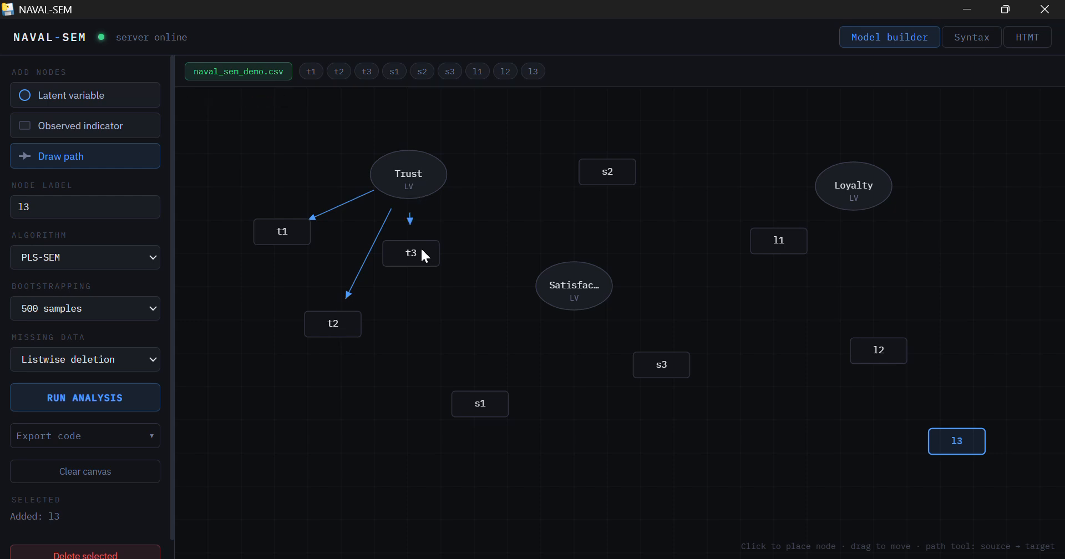
Draw paths from Satisfaction to its indicators s1, s2 and s3.
left_click(580, 288)
left_click(485, 407)
left_click(565, 298)
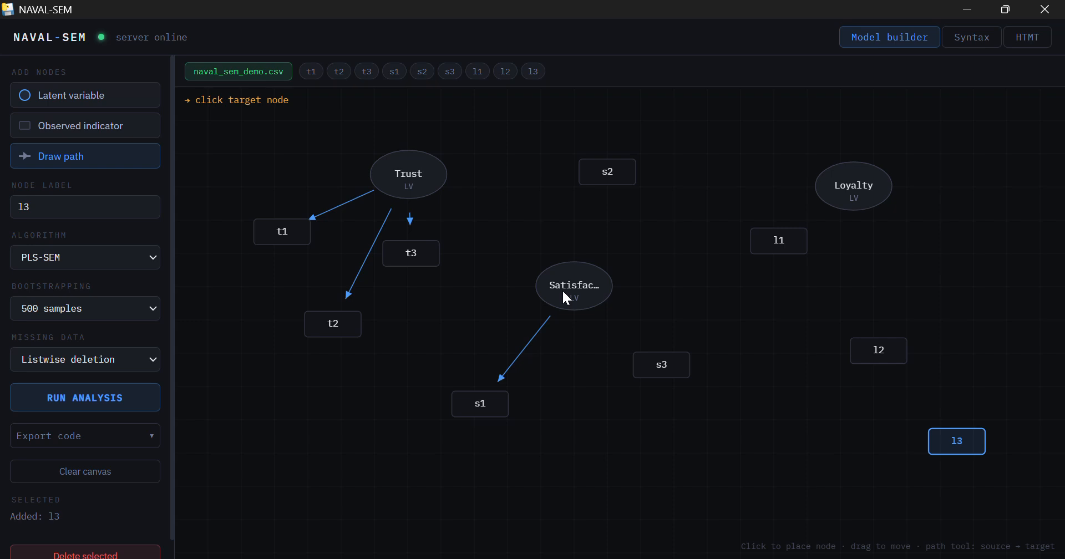
left_click(605, 170)
left_click(577, 298)
left_click(657, 370)
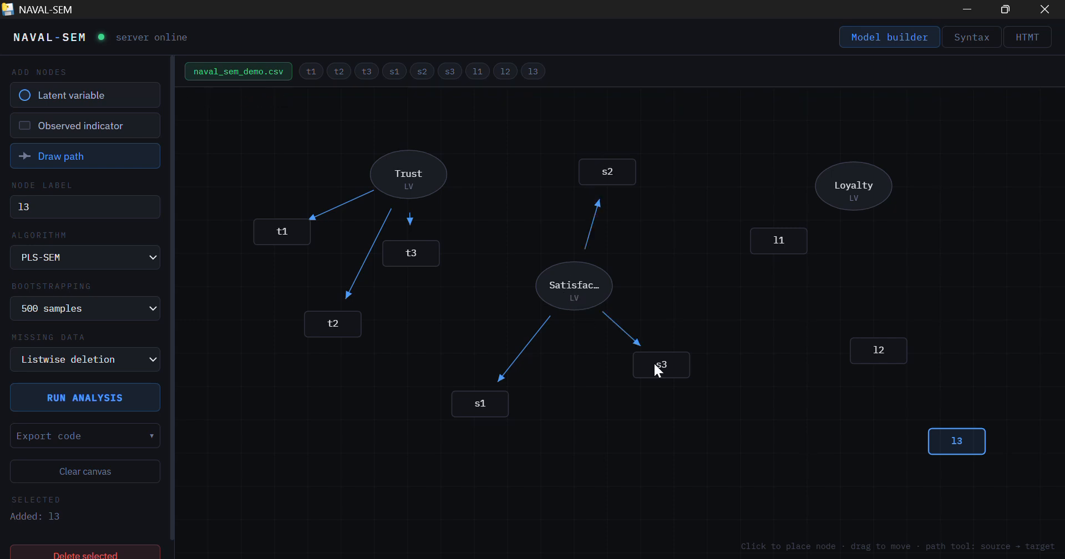
Draw paths from Loyalty to its indicators l1, l2 and l3.
left_click(855, 184)
left_click(778, 233)
left_click(854, 194)
left_click(877, 355)
left_click(864, 184)
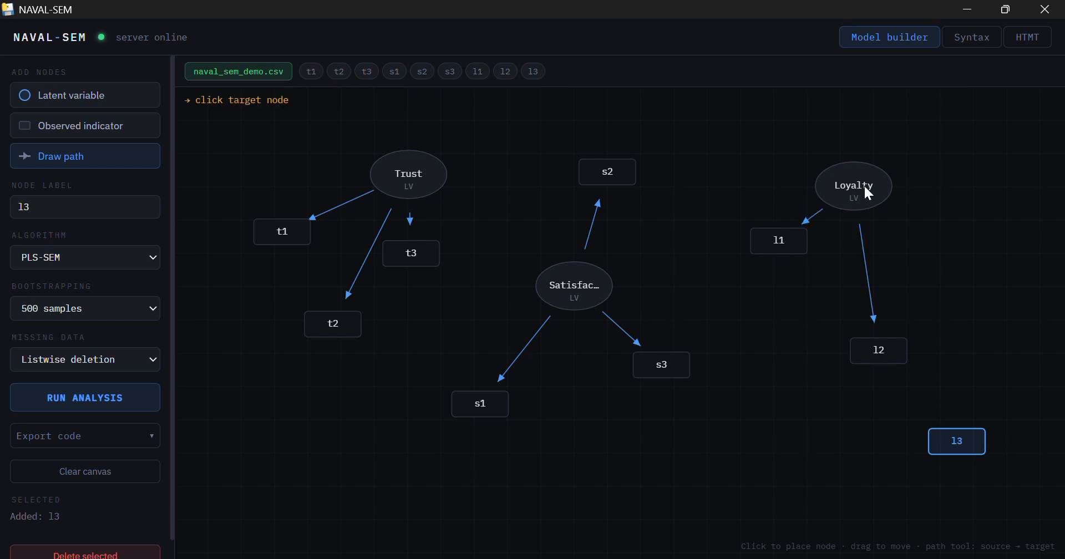
left_click(960, 447)
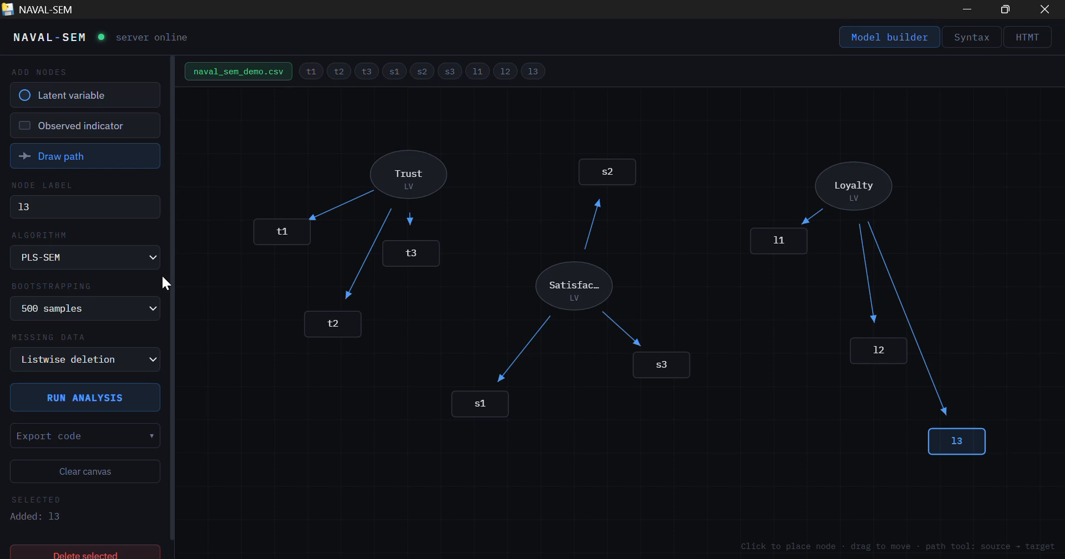
Review the lavaan syntax generated from the canvas and return to the model diagram.
left_click(981, 40)
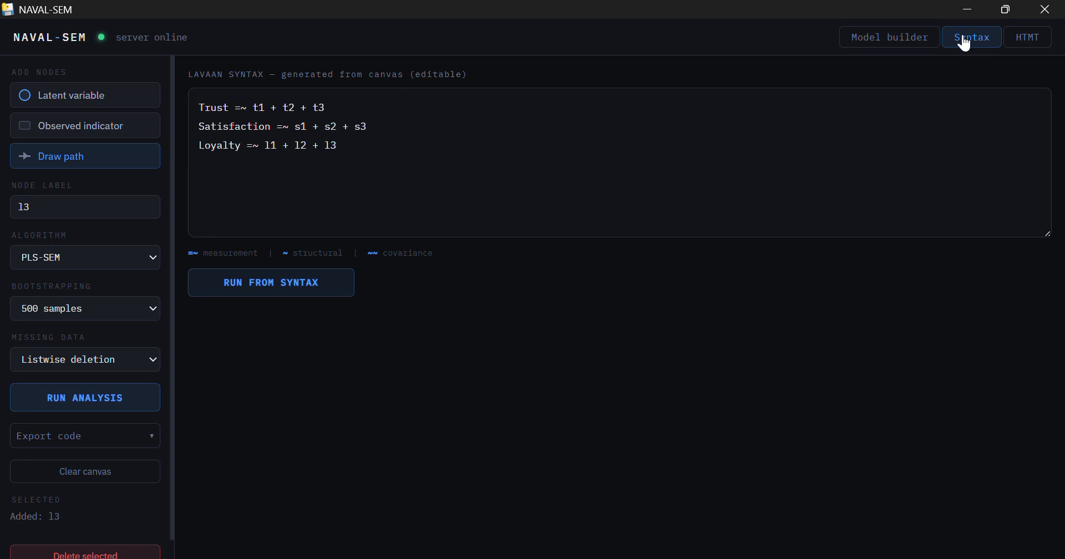
left_click(911, 42)
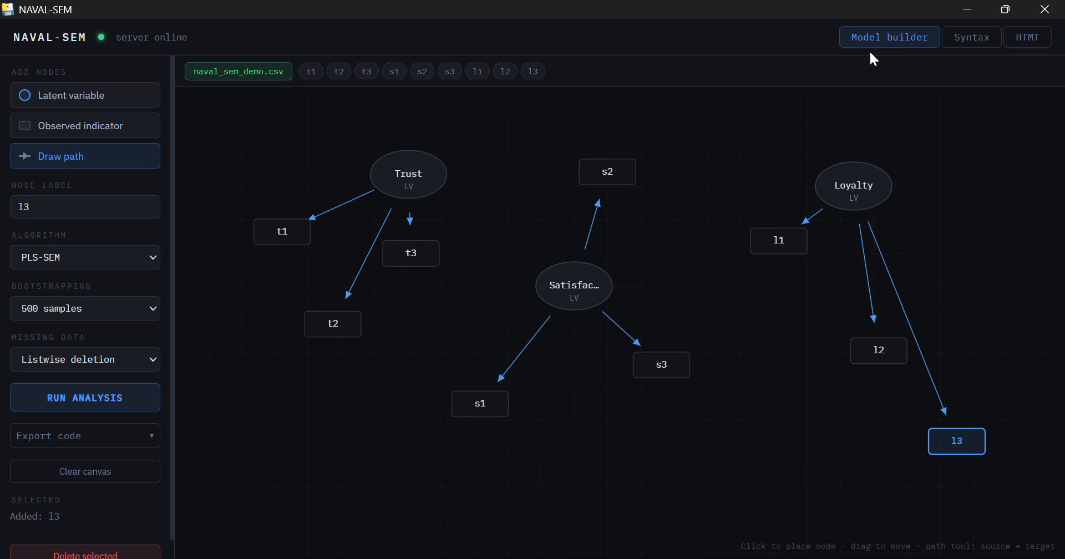
Run the PLS-SEM analysis with 500 bootstrap samples and review the parameters, path chart, bootstrap and HTMT results.
left_click(85, 407)
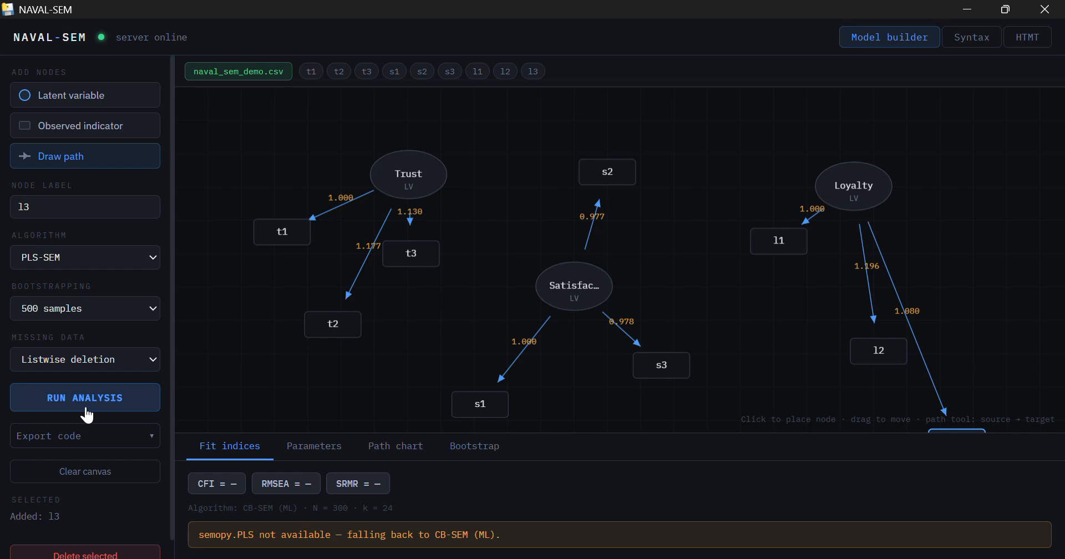
left_click(300, 448)
left_click(413, 368)
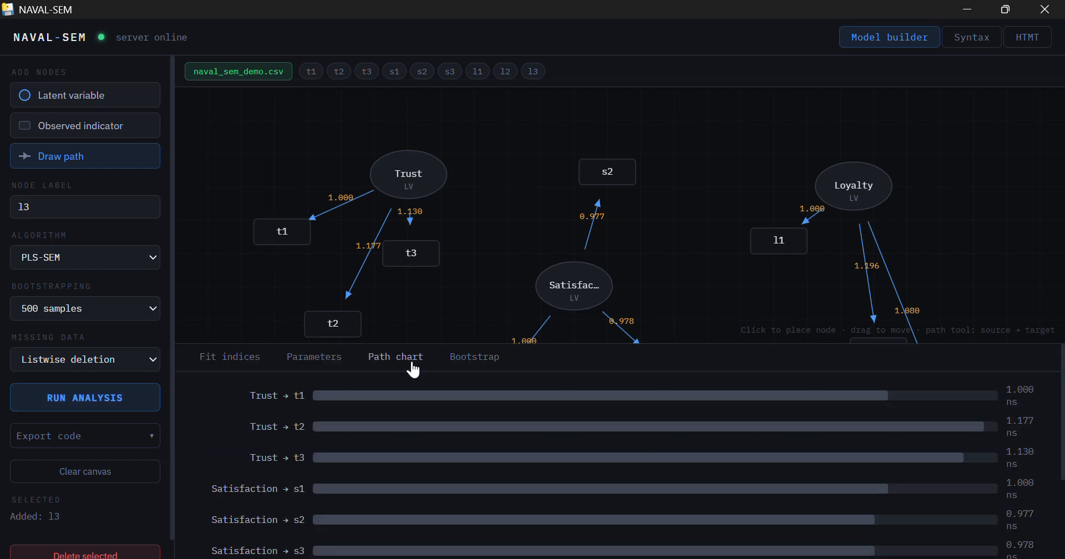
left_click(465, 364)
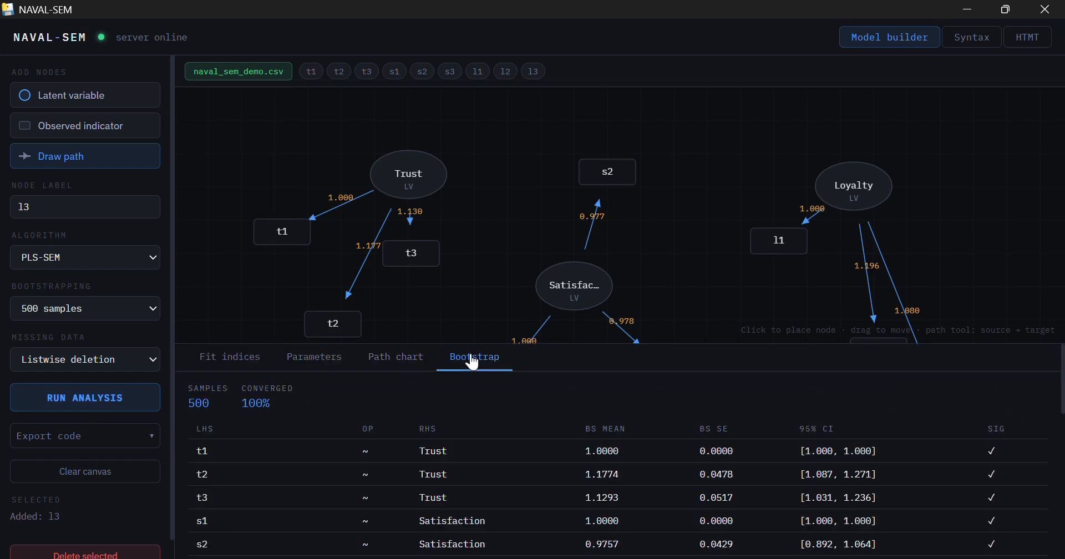
left_click(1031, 36)
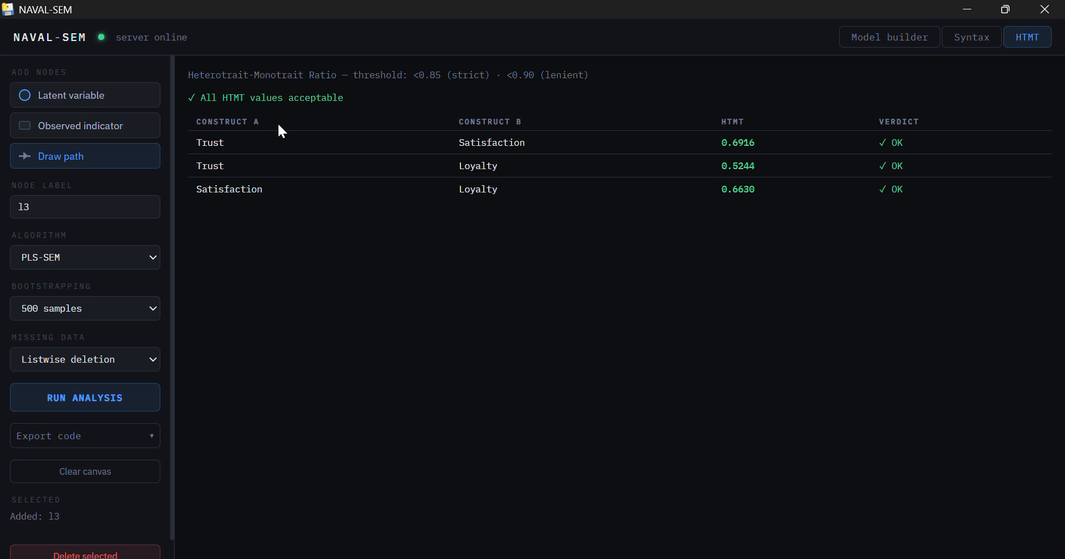
Export the model code as R (lavaan).
left_click(108, 436)
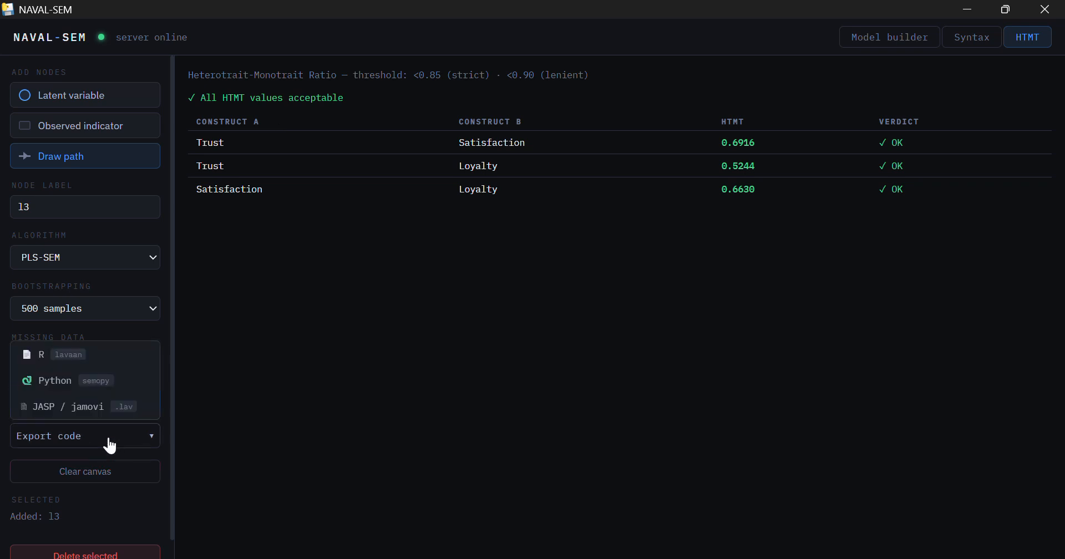
left_click(134, 357)
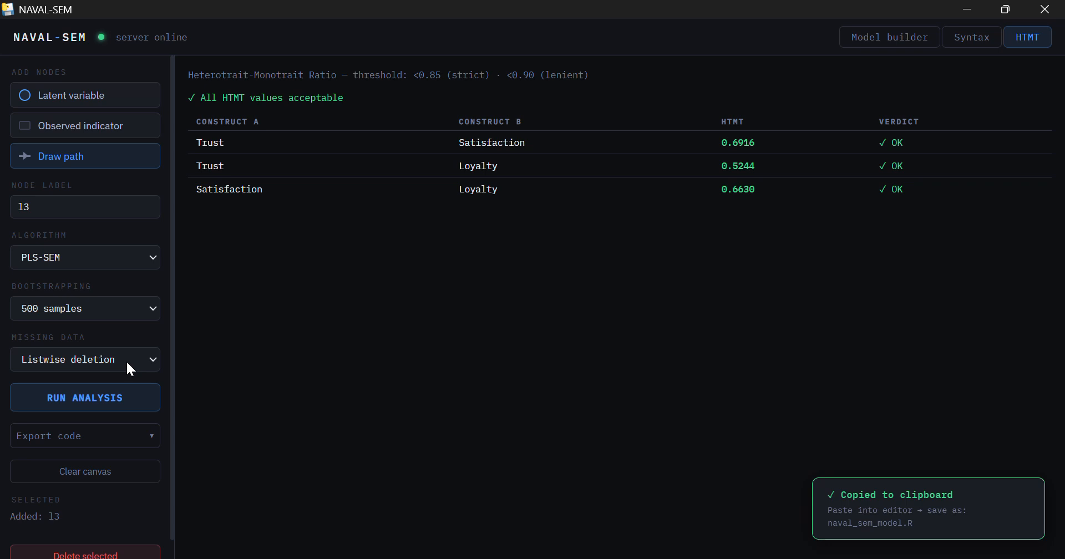
Export the model code as Python (semopy) and as JASP / jamovi (.lav).
left_click(101, 437)
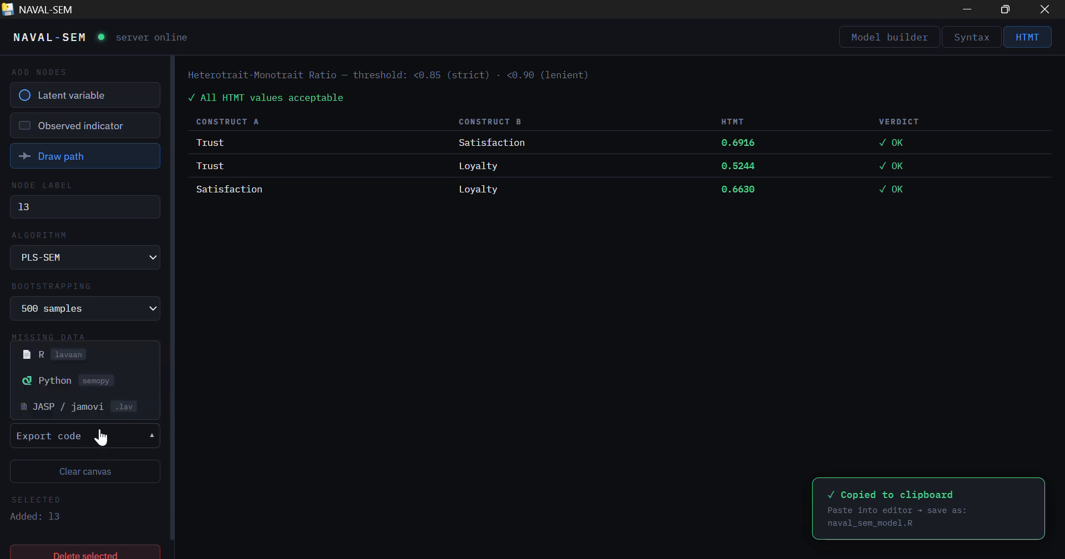
left_click(92, 382)
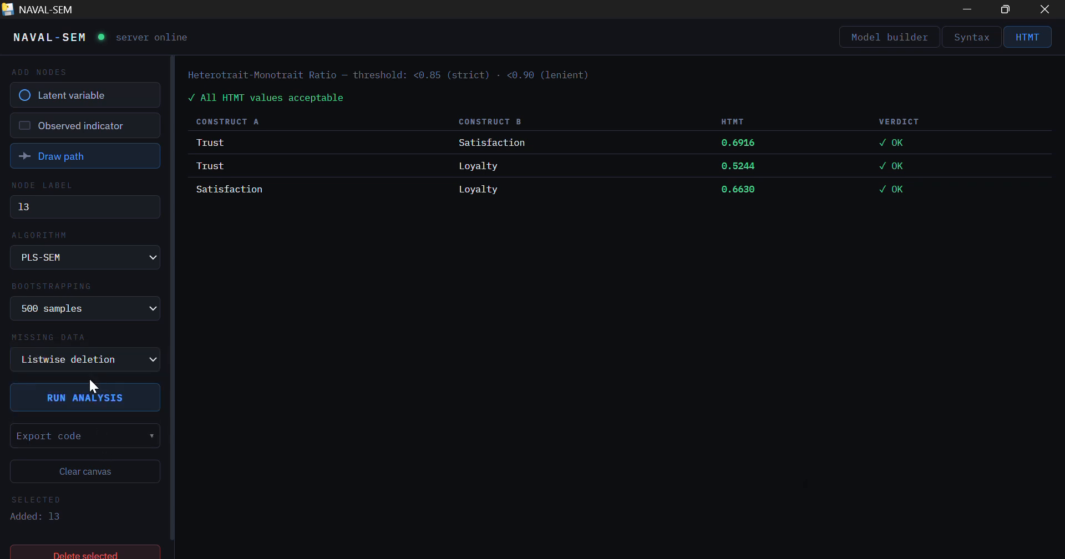
left_click(109, 437)
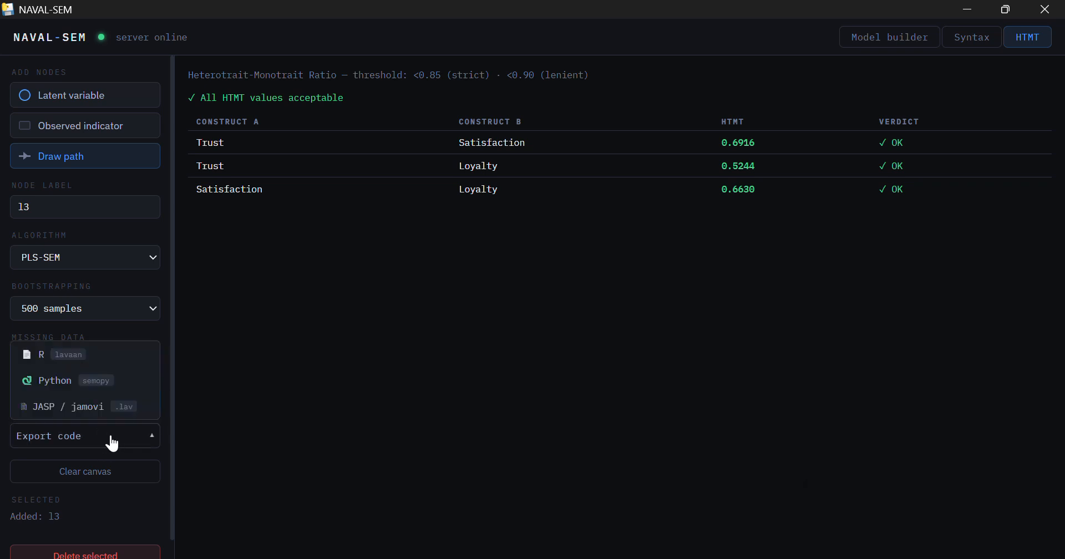
left_click(86, 410)
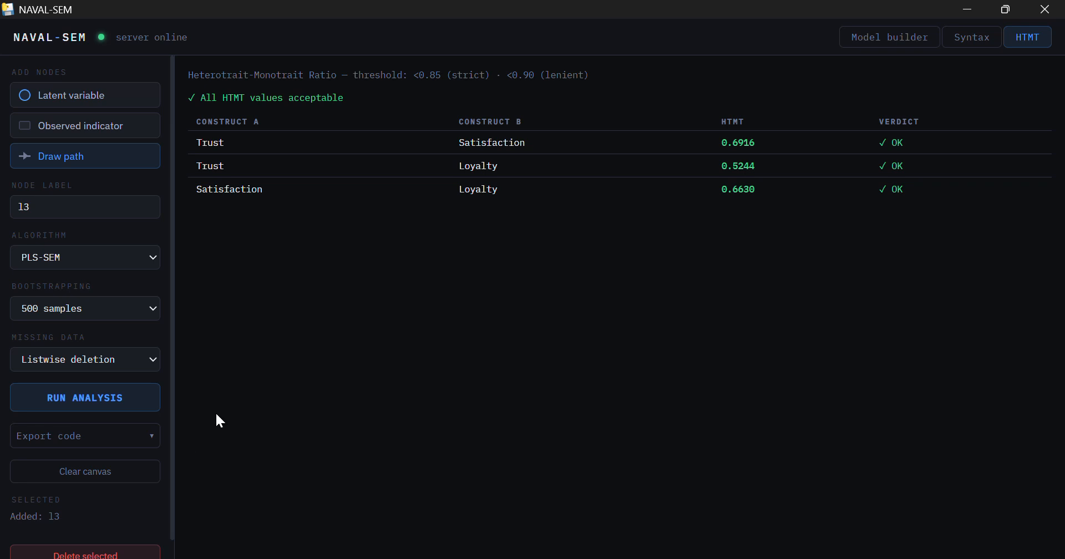
Review the model diagram, the generated lavaan syntax and the HTMT table, and return to the model diagram.
left_click(893, 36)
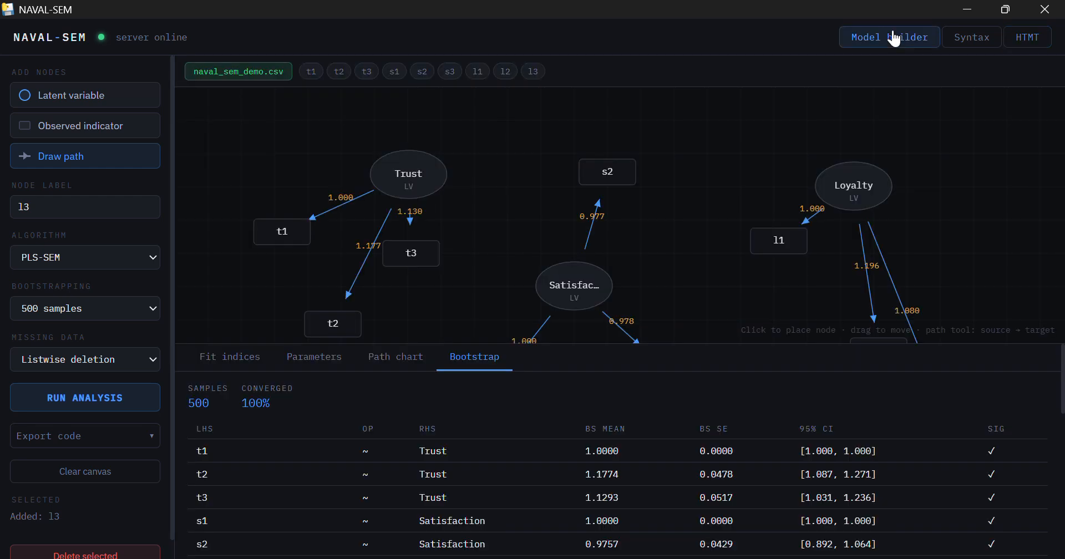
left_click(971, 38)
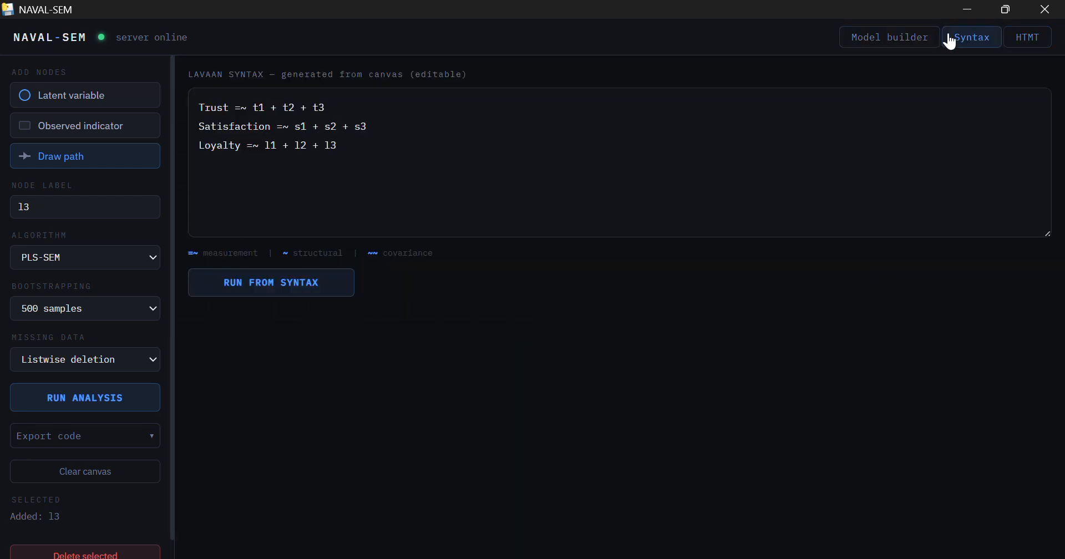
left_click(921, 37)
left_click(1029, 42)
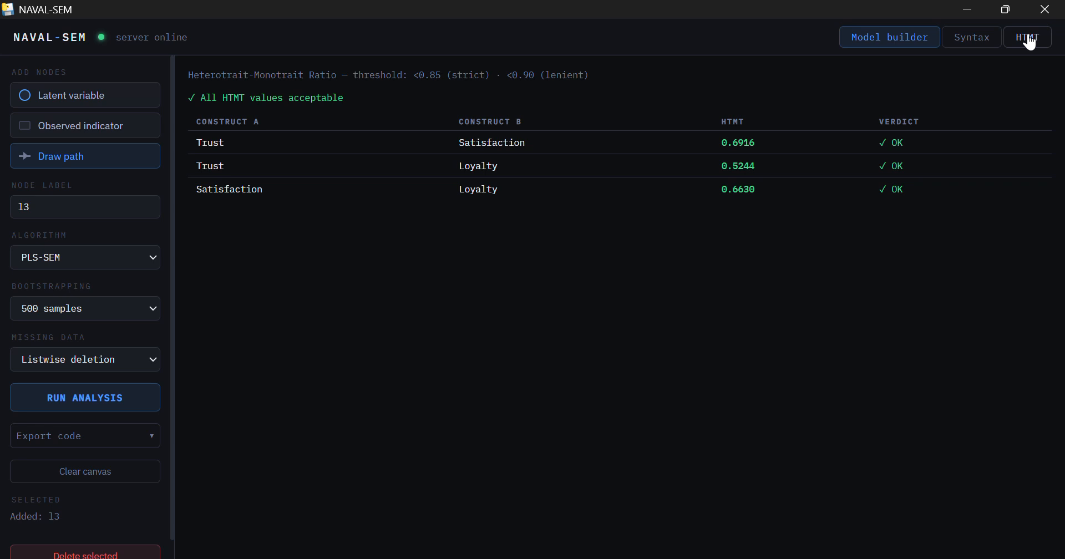
left_click(857, 44)
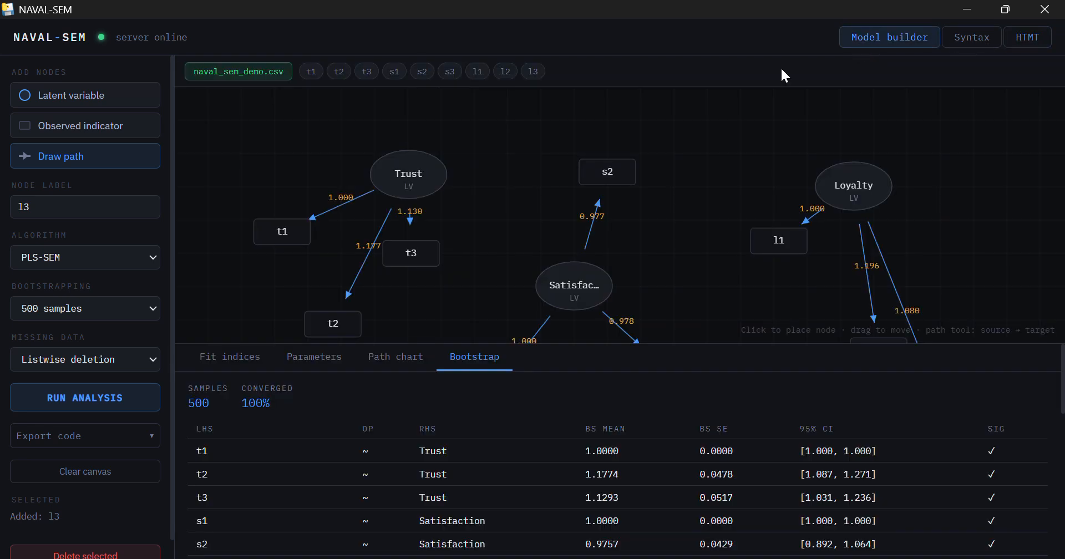